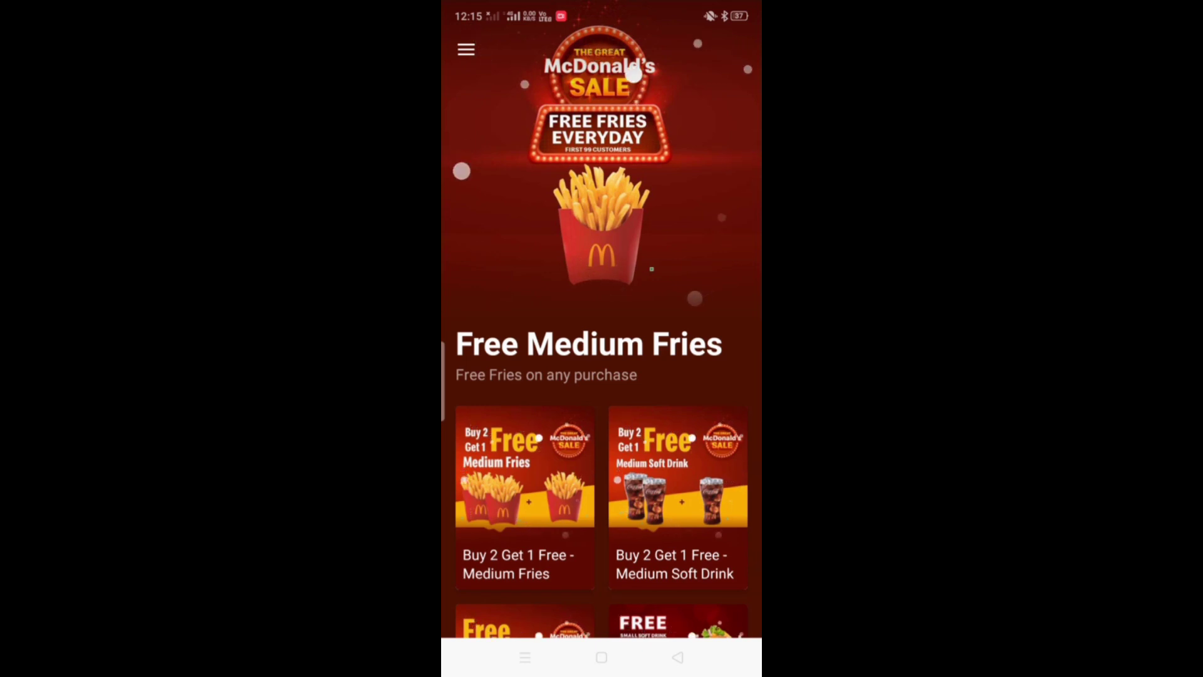
Search the Play Store for 'mcdonald's app' and check that McDonald's shows Installed.
{"action": "left_click", "coordinate": [602, 657]}
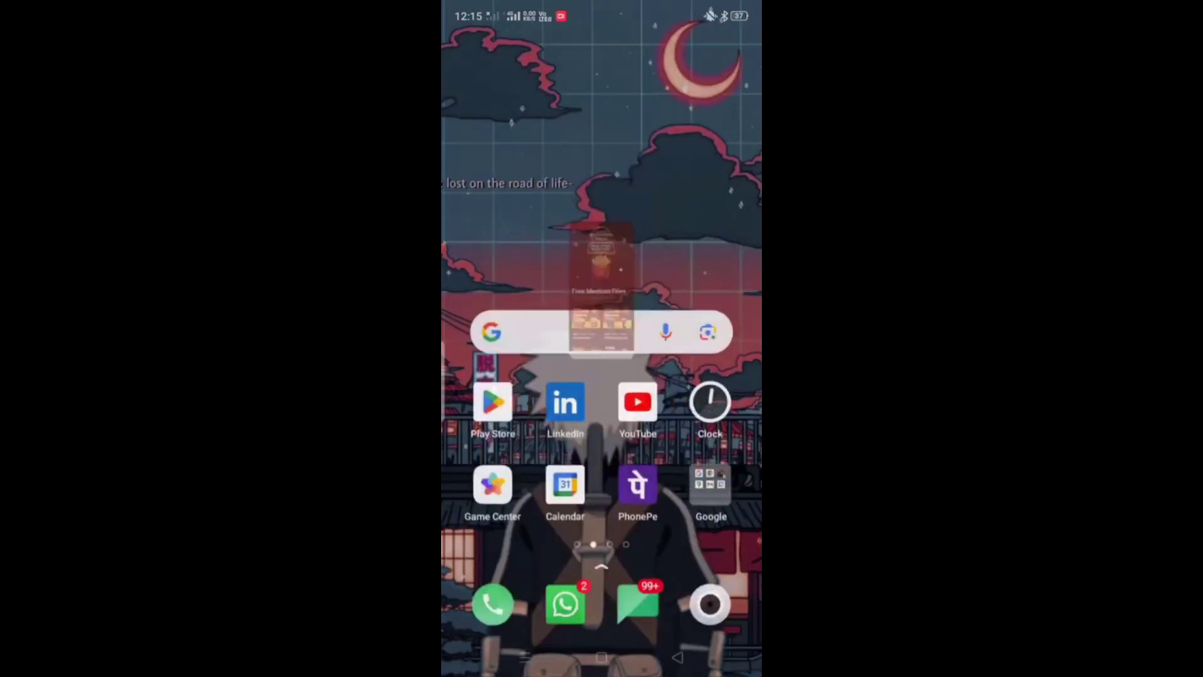
{"action": "left_click", "coordinate": [492, 403]}
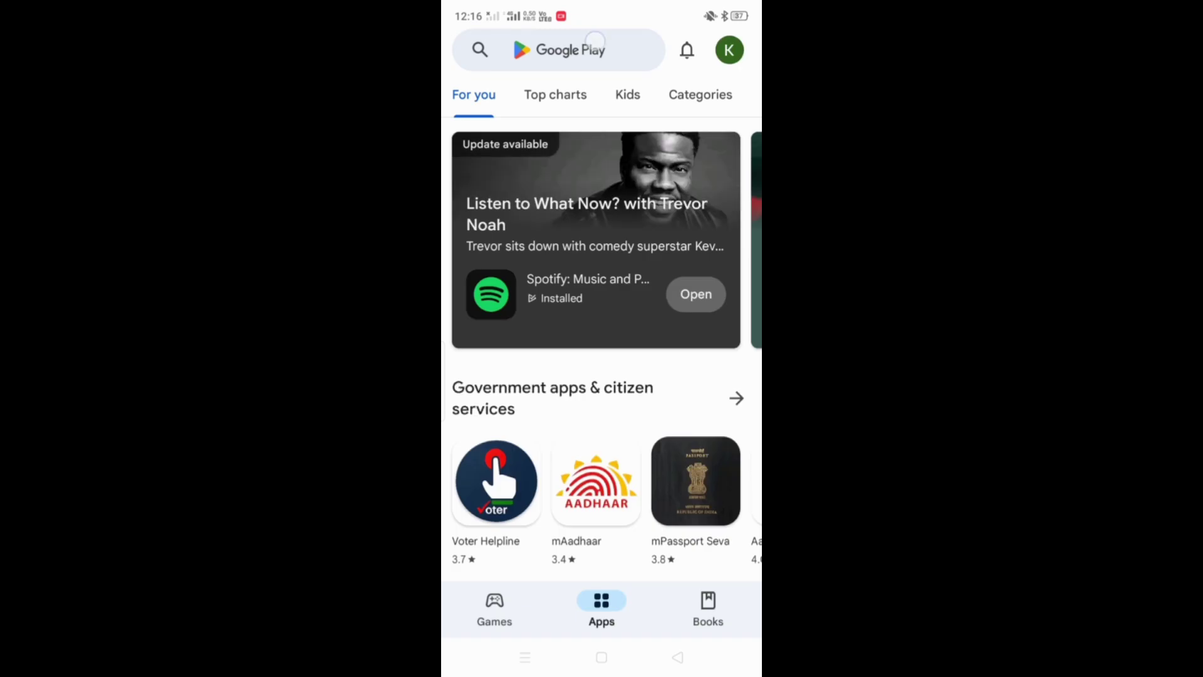
{"action": "left_click", "coordinate": [578, 49]}
{"action": "left_click", "coordinate": [550, 101]}
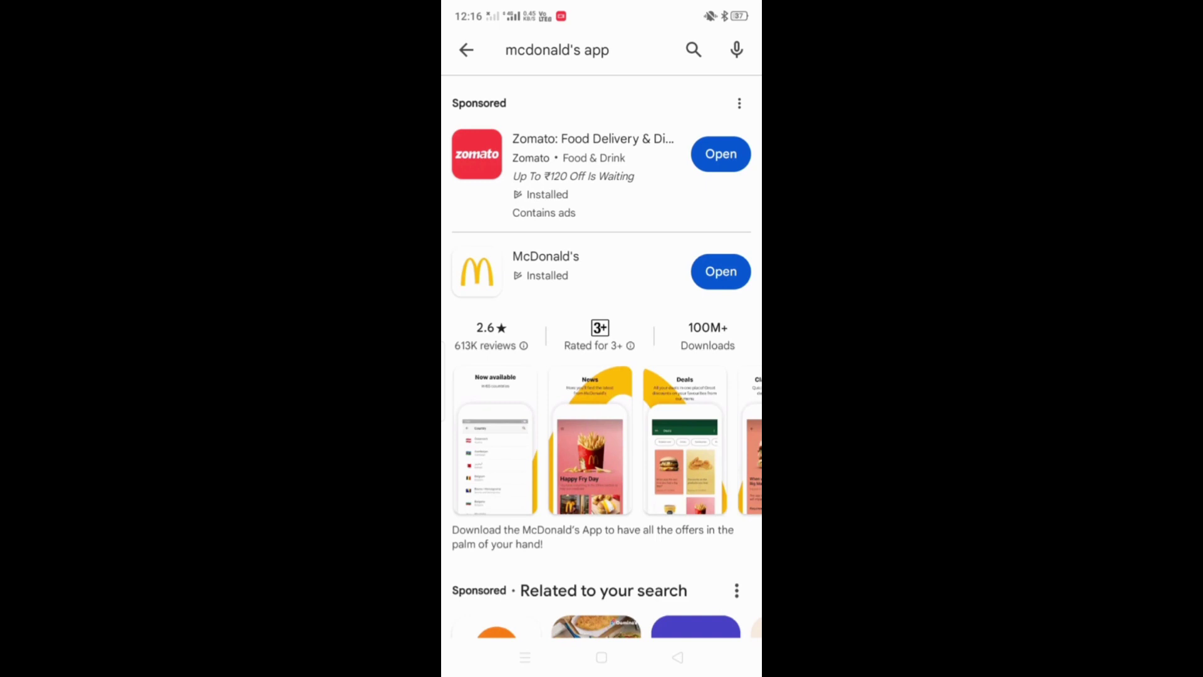
{"action": "scroll", "coordinate": [628, 283], "scroll_direction": "down", "scroll_amount": 1}
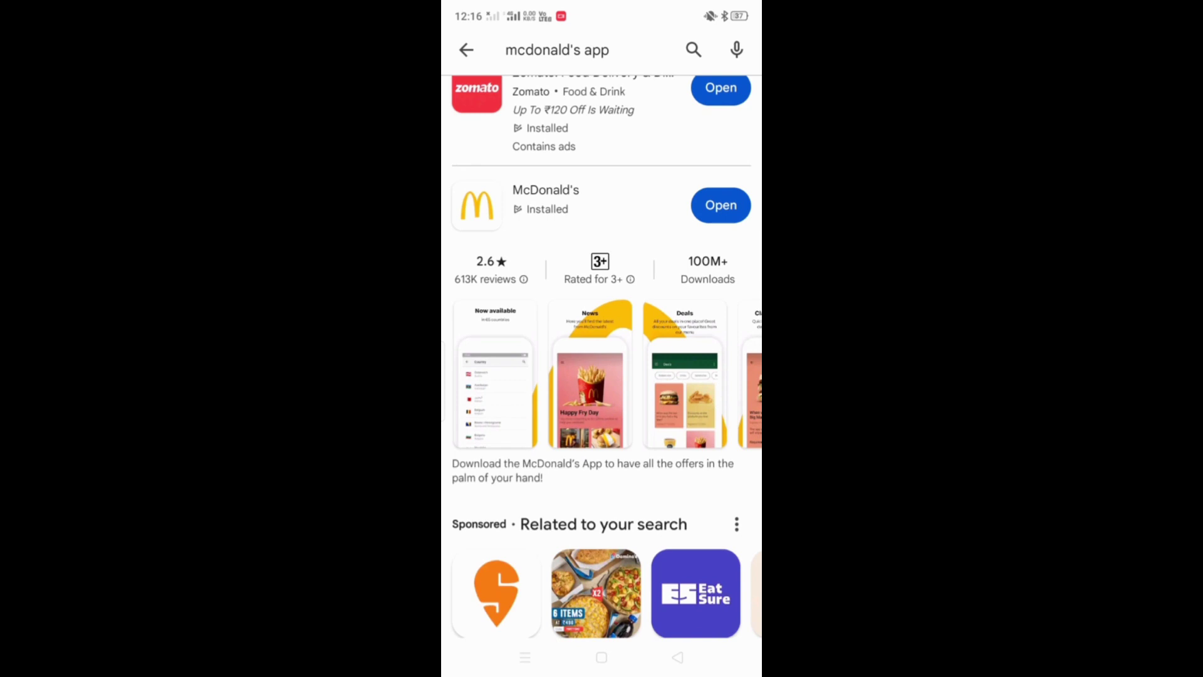
Switch back to the McDonald's app from the recent apps view.
{"action": "left_click", "coordinate": [601, 657]}
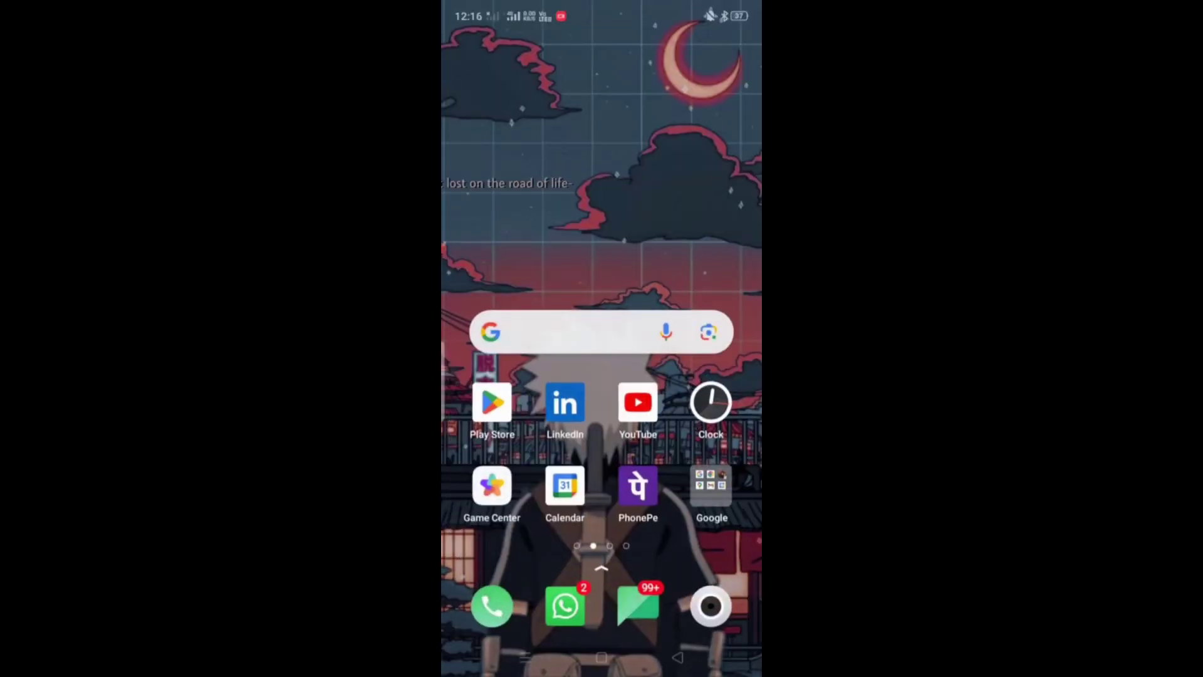
{"action": "left_click_drag", "start_coordinate": [602, 658], "coordinate": [602, 423]}
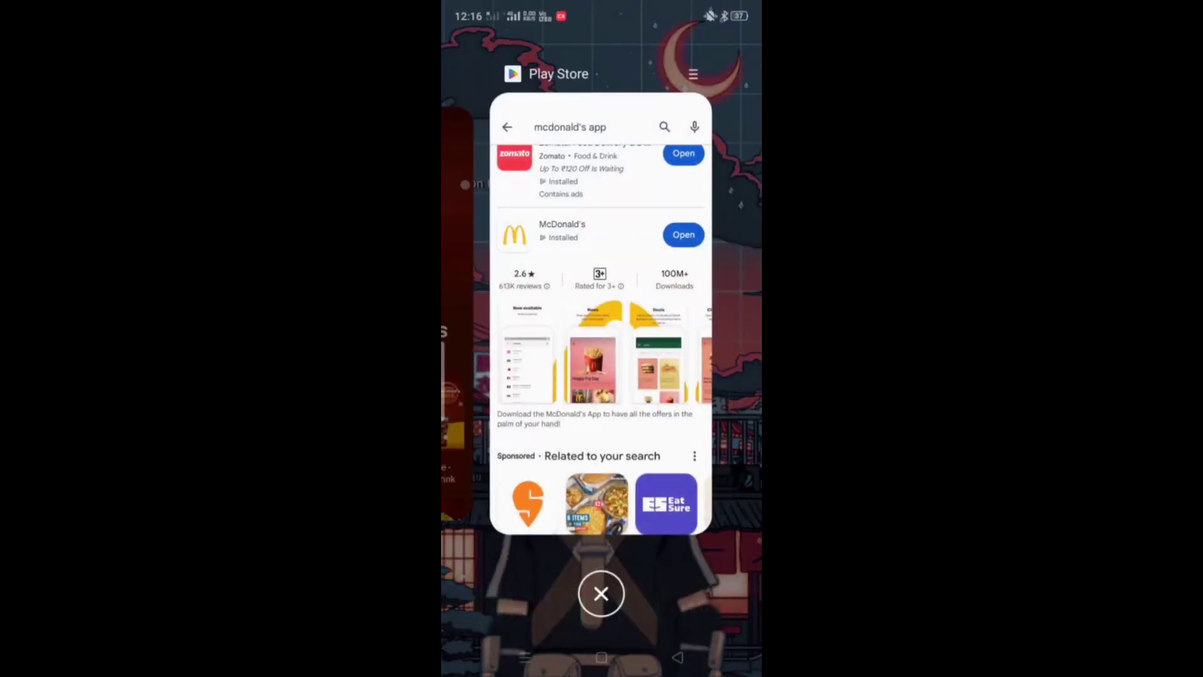
{"action": "left_click_drag", "start_coordinate": [527, 330], "coordinate": [733, 329]}
{"action": "left_click", "coordinate": [566, 310]}
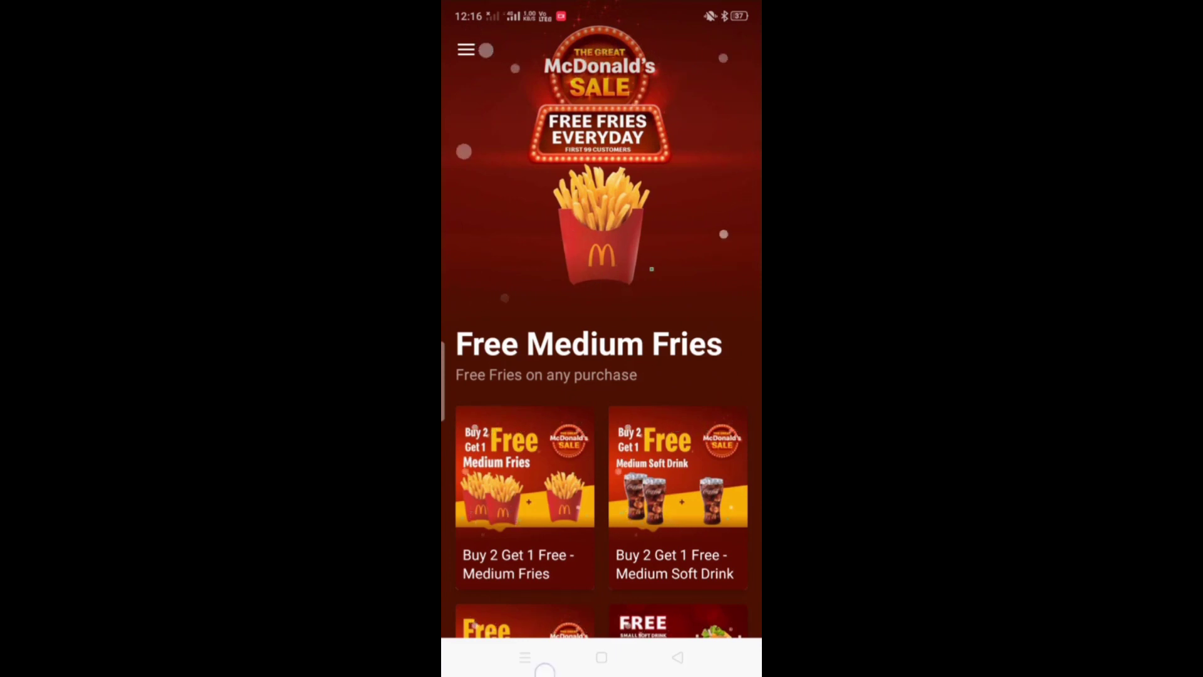
Swipe away the McDonald's and Play Store cards in recent apps.
{"action": "left_click", "coordinate": [525, 657]}
{"action": "left_click_drag", "start_coordinate": [600, 376], "coordinate": [600, 94]}
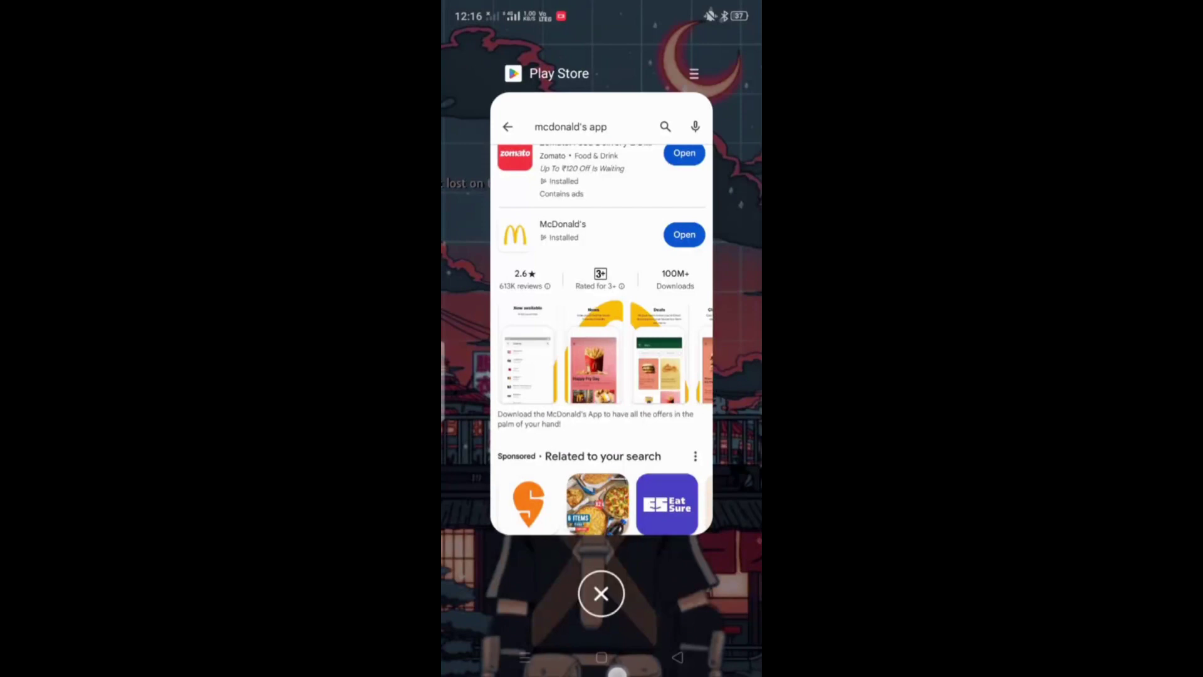
{"action": "left_click_drag", "start_coordinate": [601, 330], "coordinate": [600, 75]}
{"action": "left_click_drag", "start_coordinate": [602, 526], "coordinate": [602, 236]}
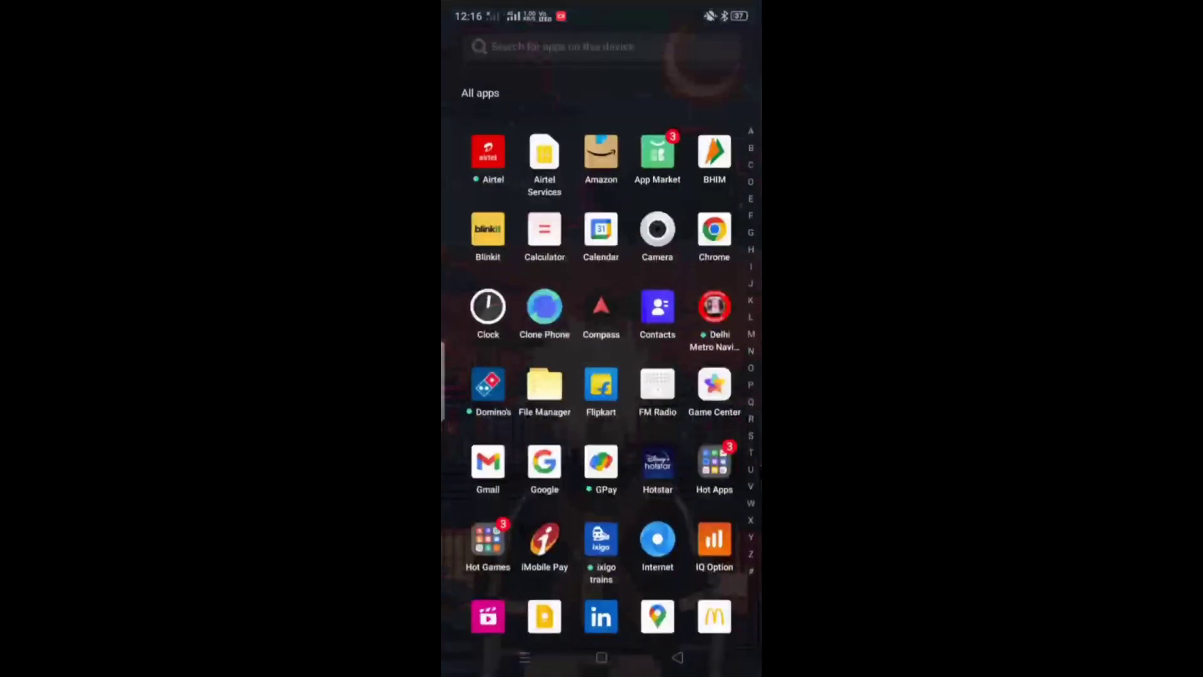
{"action": "left_click_drag", "start_coordinate": [639, 452], "coordinate": [659, 311]}
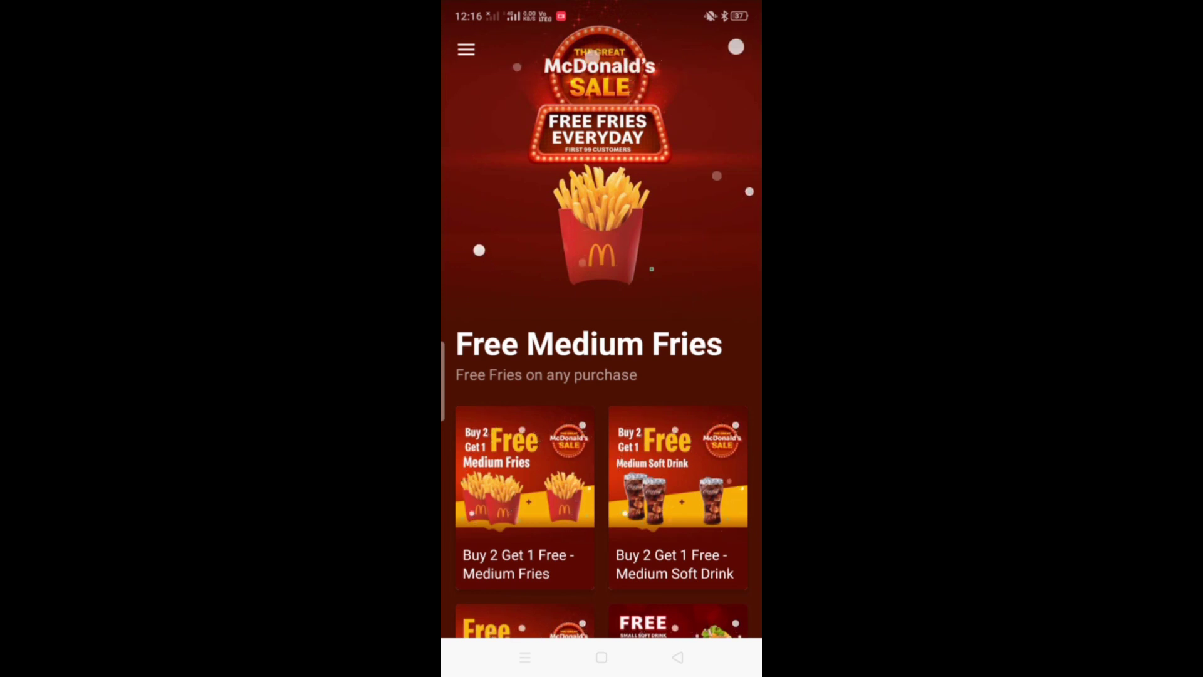
Clear and confirm wiping McDonald's data on its Storage usage page.
{"action": "left_click_drag", "start_coordinate": [603, 5], "coordinate": [602, 377]}
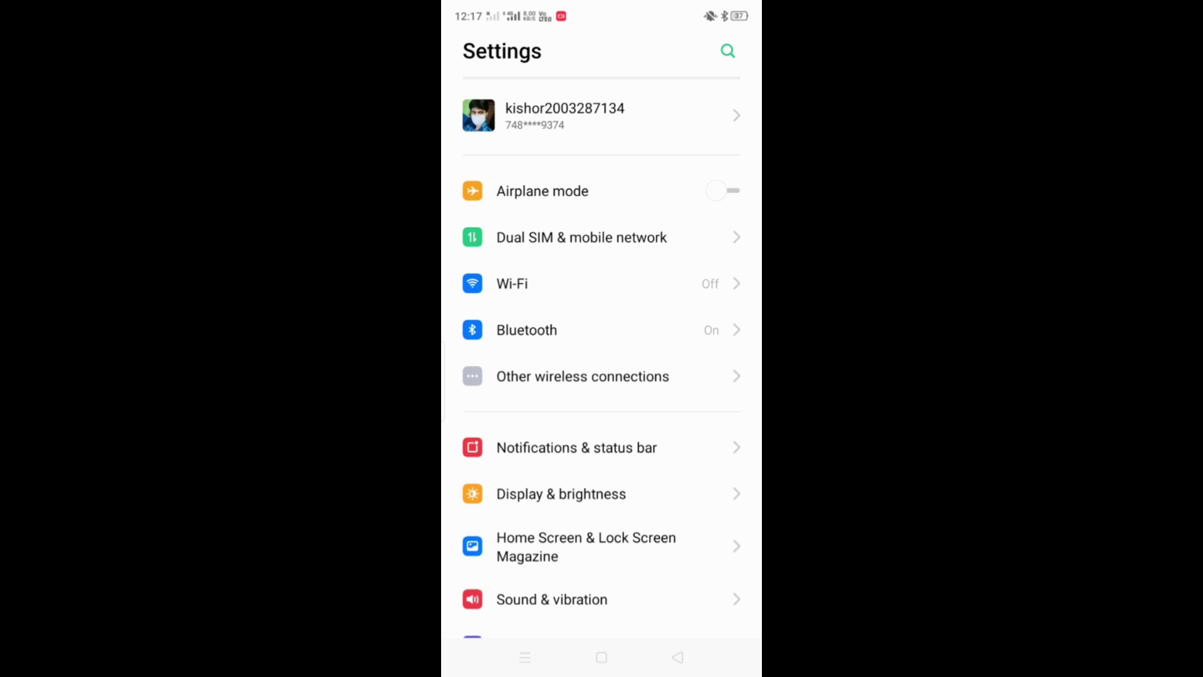
{"action": "scroll", "coordinate": [639, 196], "scroll_direction": "down", "scroll_amount": 5}
{"action": "scroll", "coordinate": [640, 228], "scroll_direction": "down", "scroll_amount": 5}
{"action": "scroll", "coordinate": [672, 140], "scroll_direction": "down", "scroll_amount": 2}
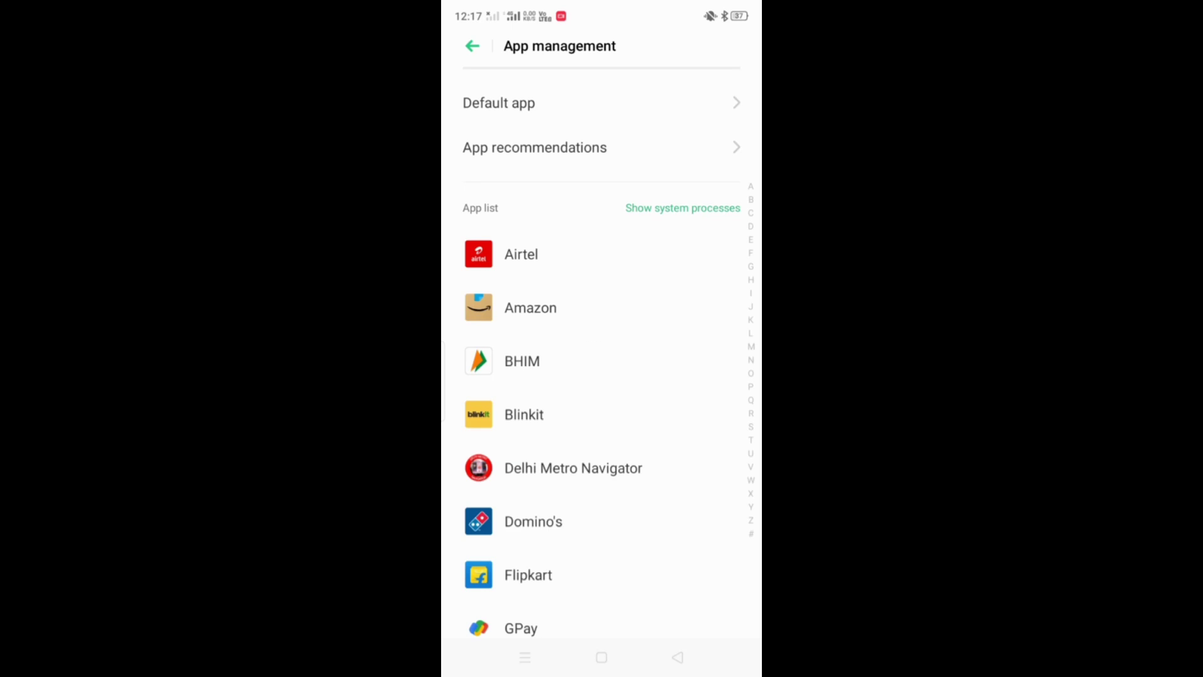
{"action": "left_click_drag", "start_coordinate": [602, 413], "coordinate": [672, 175]}
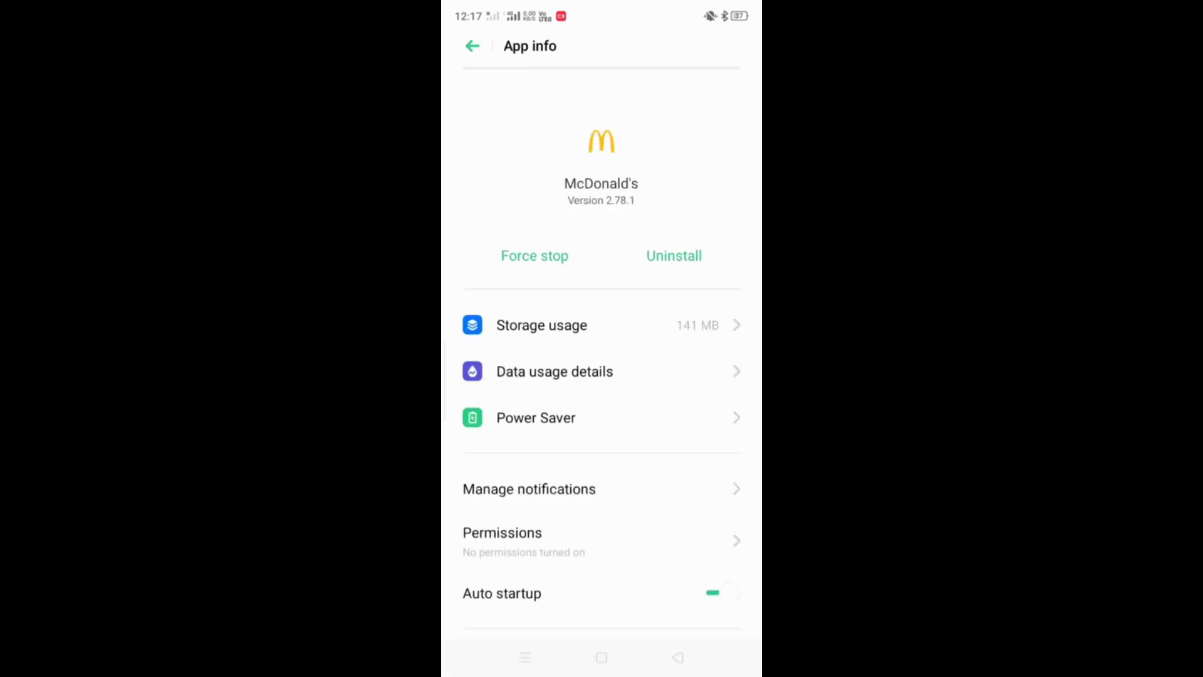
{"action": "left_click", "coordinate": [542, 325]}
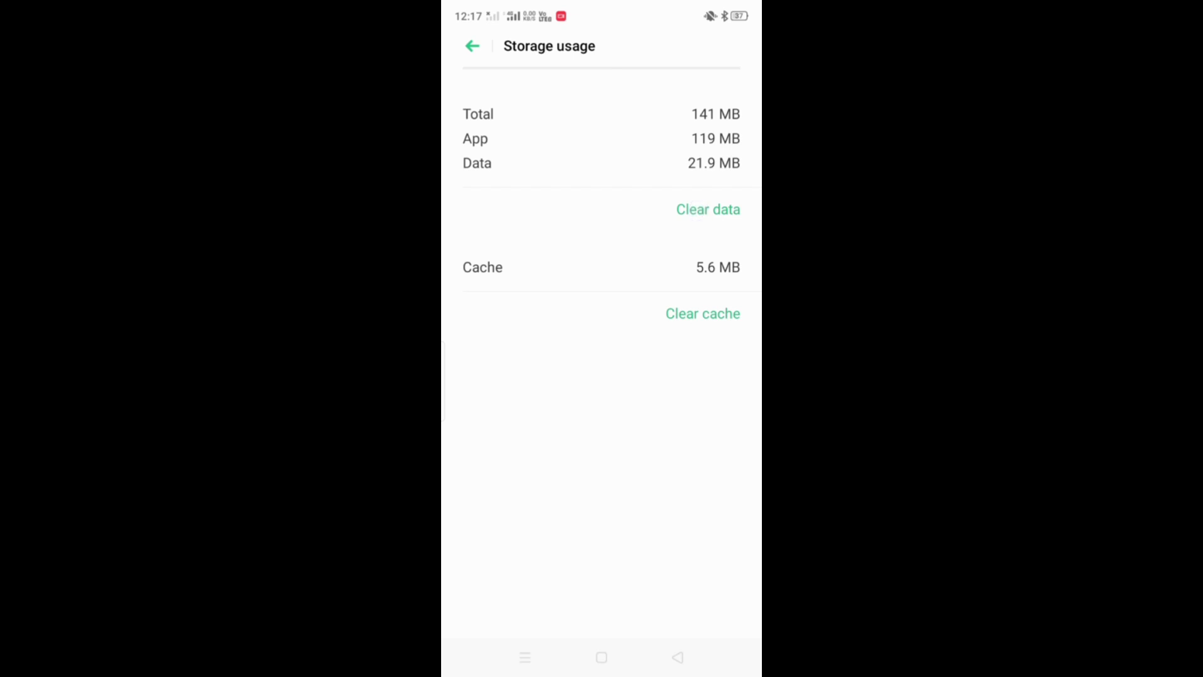
{"action": "left_click", "coordinate": [708, 209]}
{"action": "left_click", "coordinate": [672, 389]}
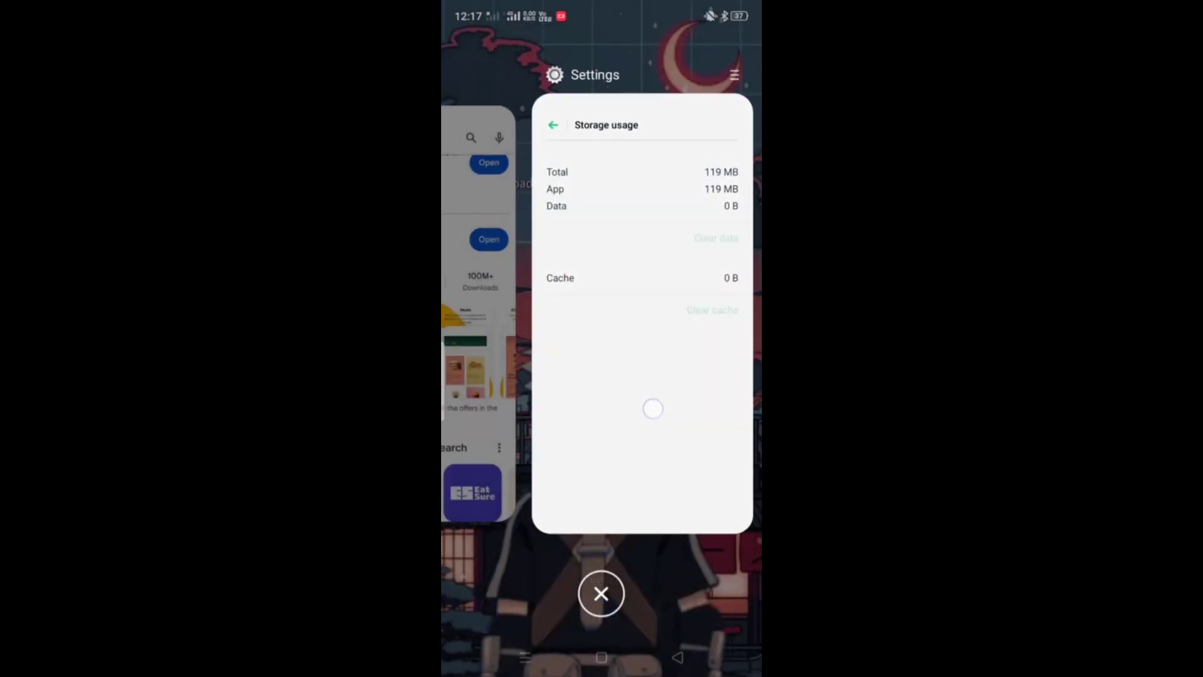
{"action": "mouse_move", "coordinate": [652, 408]}
{"action": "left_mouse_down"}
{"action": "mouse_move", "coordinate": [742, 408]}
{"action": "mouse_move", "coordinate": [564, 377]}
{"action": "left_mouse_up"}
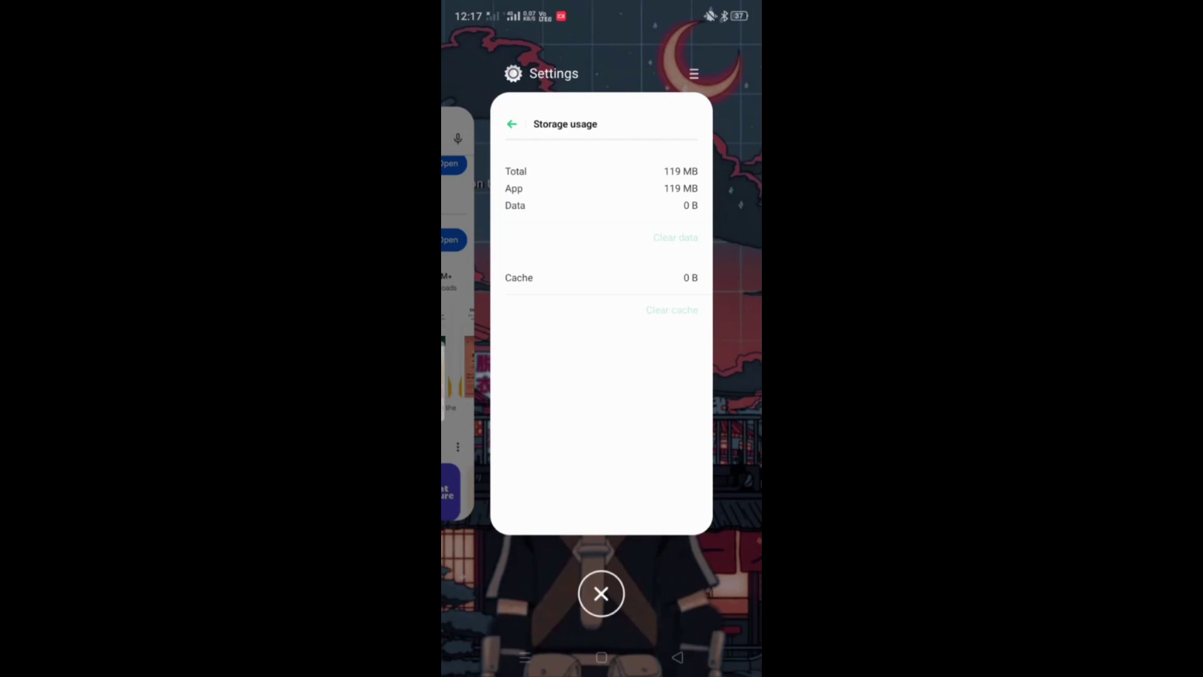
Clear all recent apps, including Settings, and pull down the notification shade.
{"action": "left_click", "coordinate": [602, 593]}
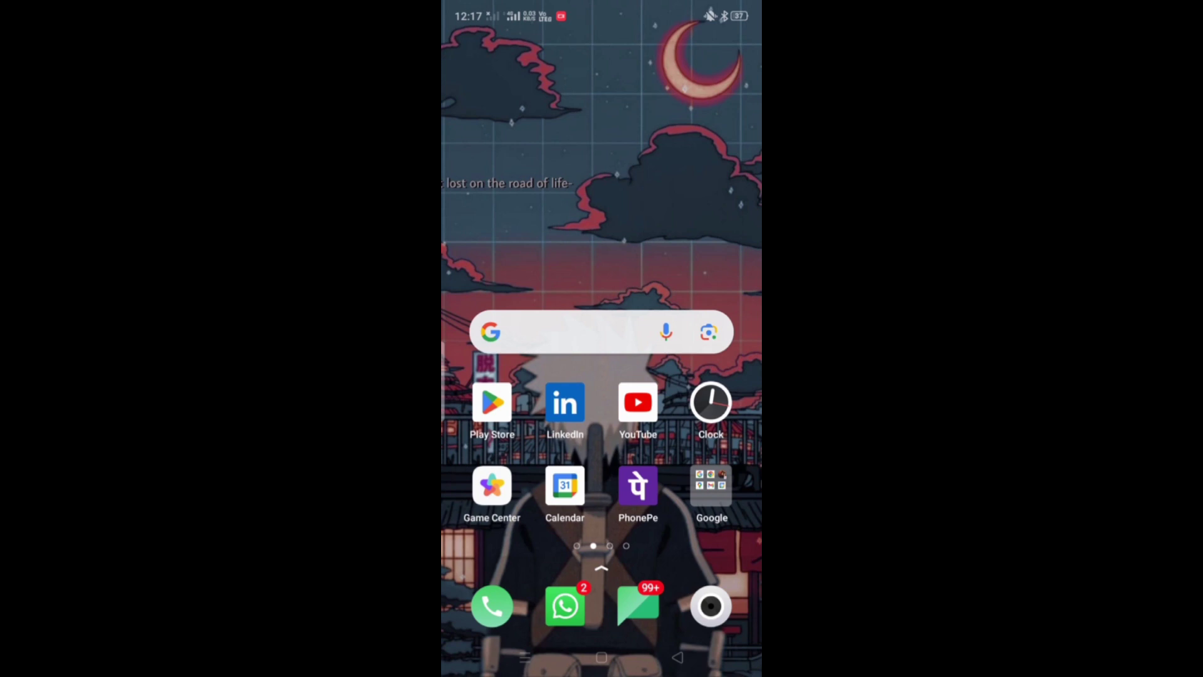
{"action": "left_click_drag", "start_coordinate": [602, 10], "coordinate": [602, 470]}
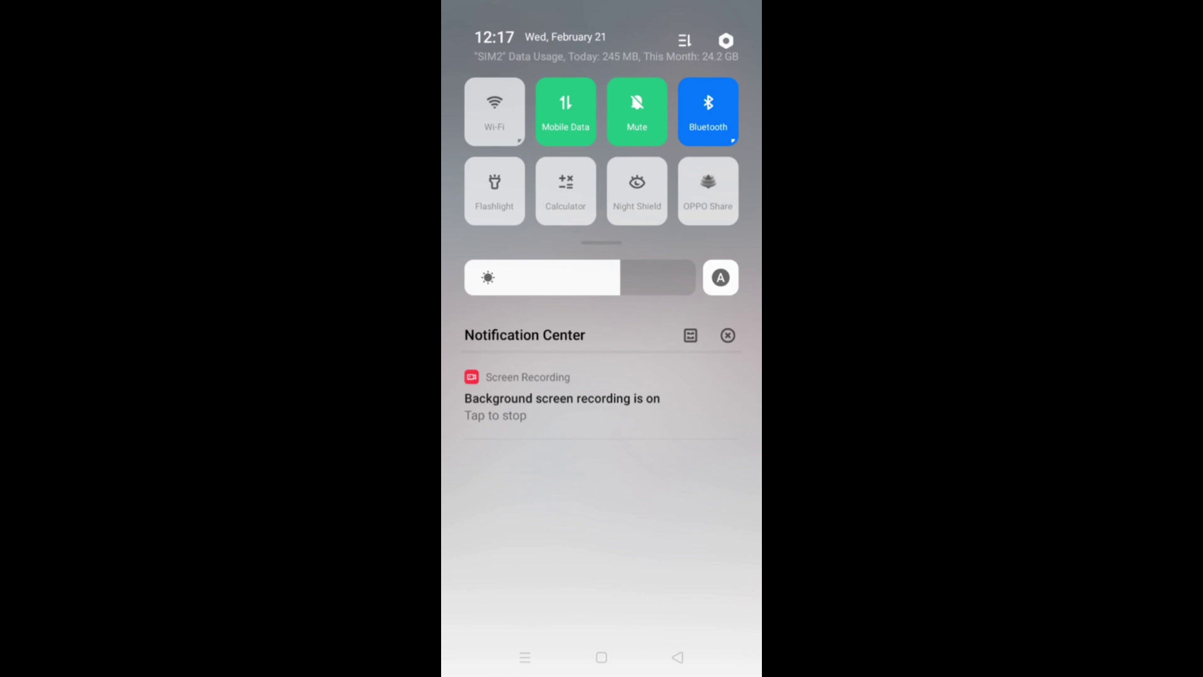
Dismiss the shade, launch McDonald's, and open the Select Language dropdown on its Welcome screen.
{"action": "left_click_drag", "start_coordinate": [602, 564], "coordinate": [601, 188]}
{"action": "left_click_drag", "start_coordinate": [715, 282], "coordinate": [489, 282]}
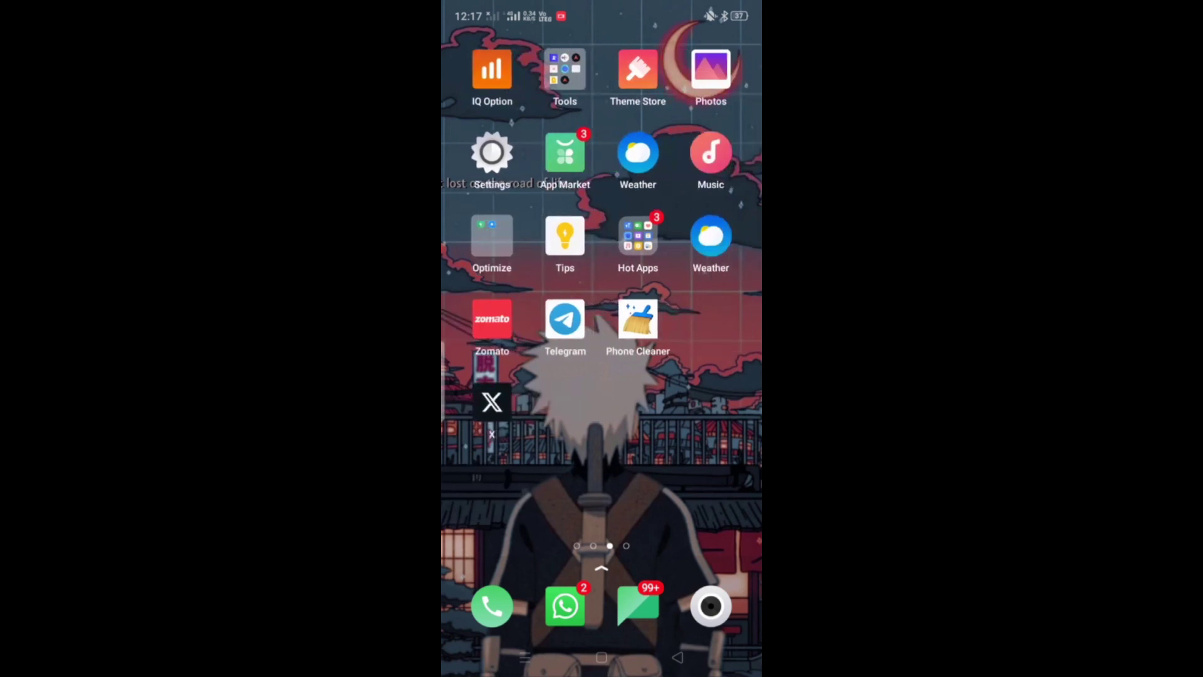
{"action": "left_click_drag", "start_coordinate": [603, 526], "coordinate": [601, 236]}
{"action": "left_click_drag", "start_coordinate": [669, 517], "coordinate": [667, 313]}
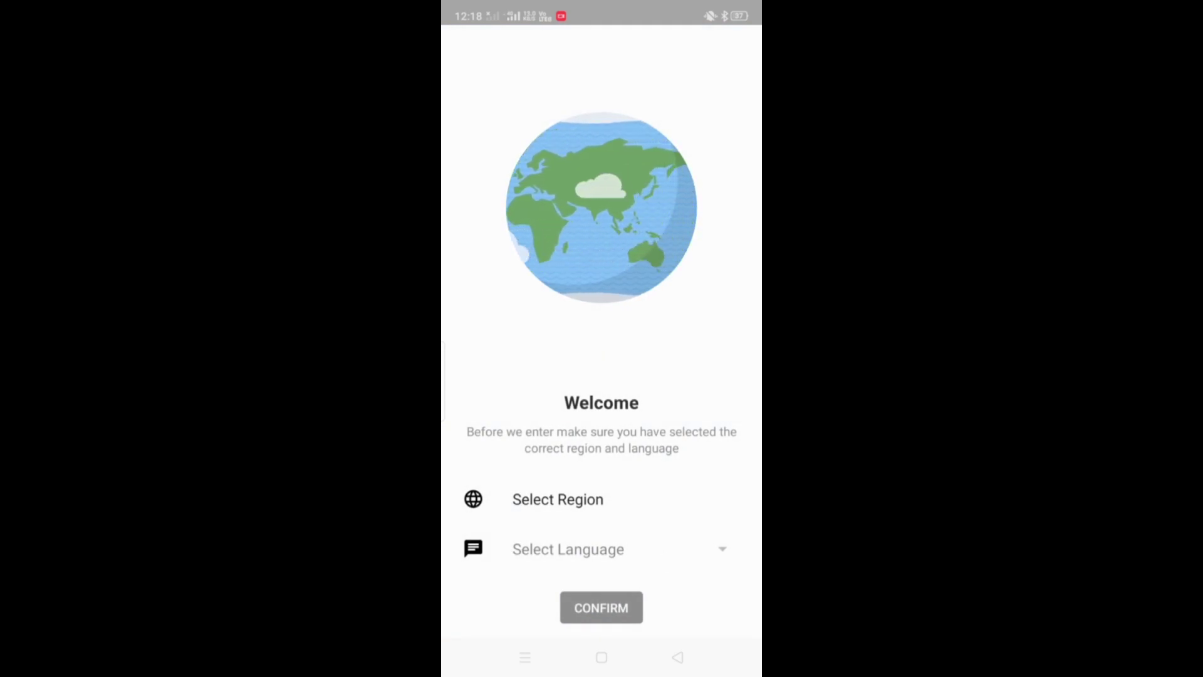
{"action": "left_click", "coordinate": [716, 550]}
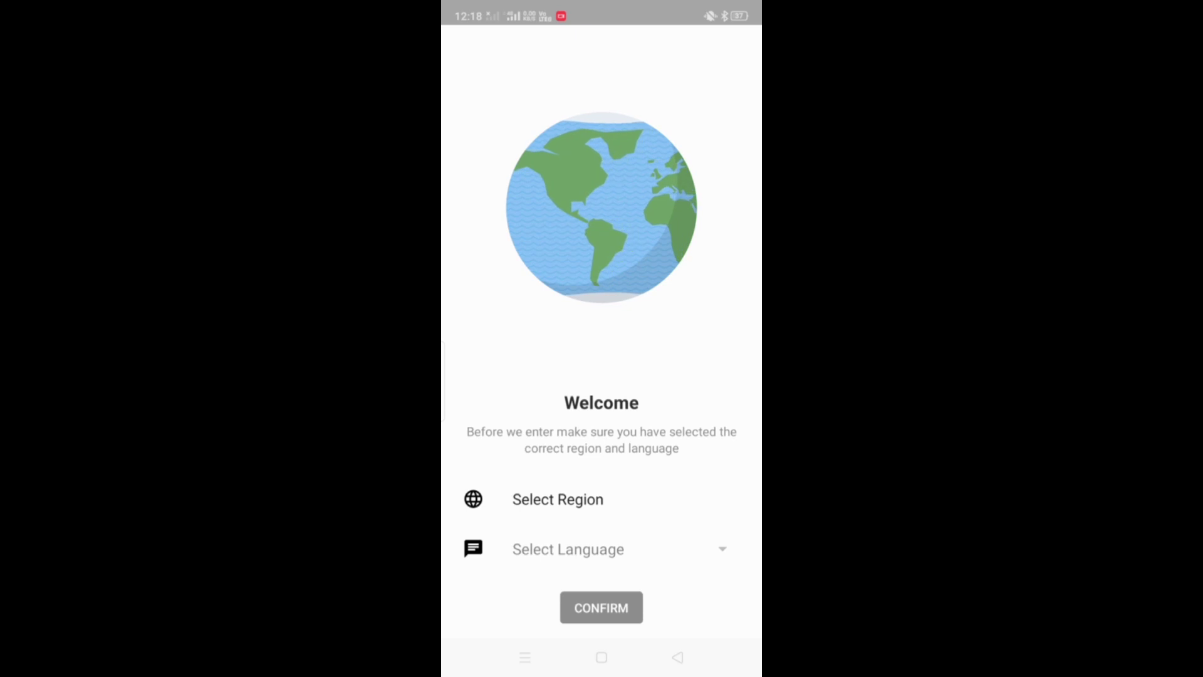
{"action": "left_click", "coordinate": [697, 557]}
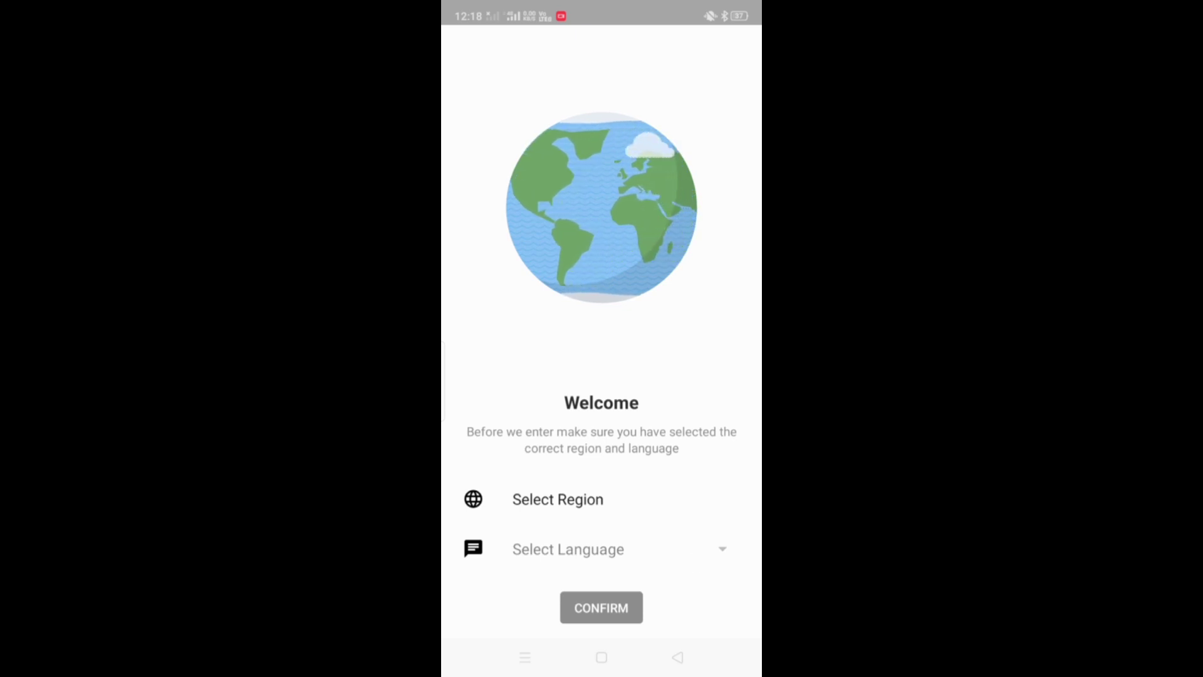